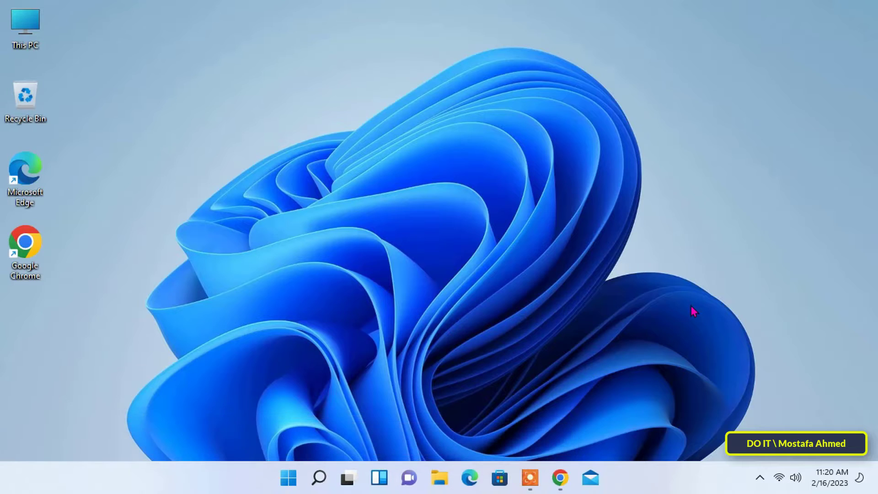
- Enter inetcpl.cpl into the Open box of the Run dialog
key(super+r)
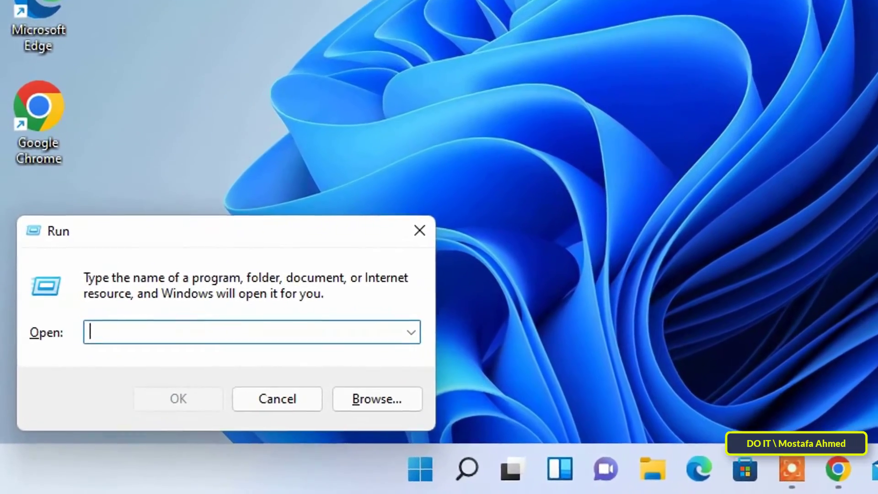
text(inet)
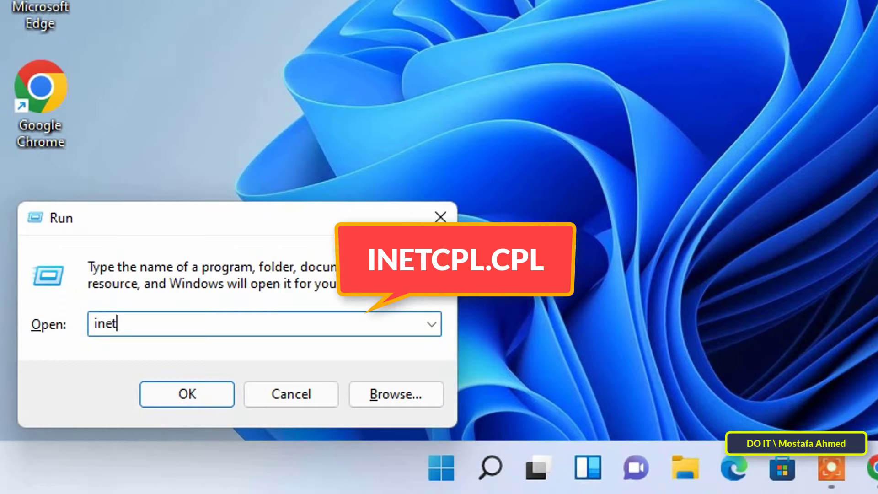
text(cpl.cpl)
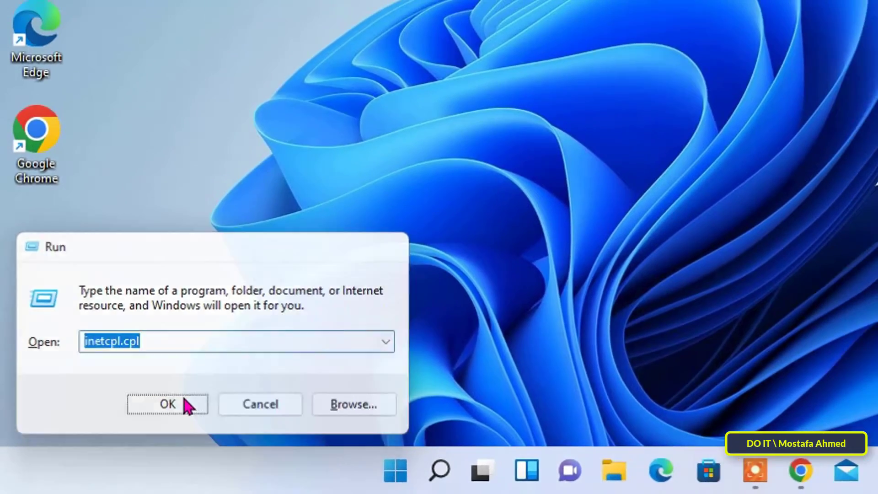
- Launch Internet Properties from Run, centre the window, and show its Connections tab
click(205, 394)
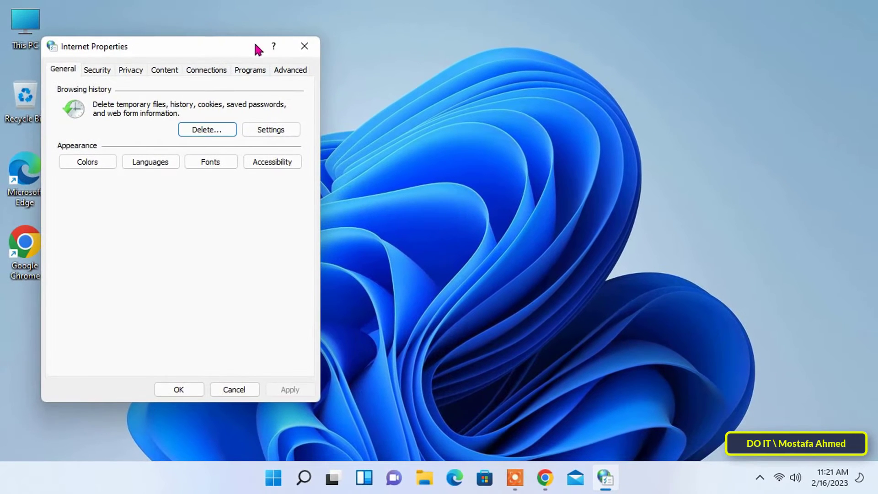
drag(254, 47, 505, 57)
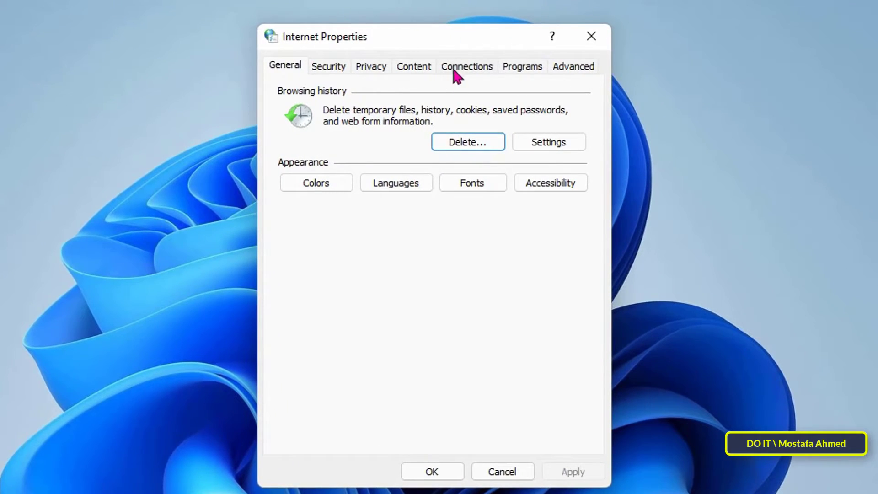
click(462, 67)
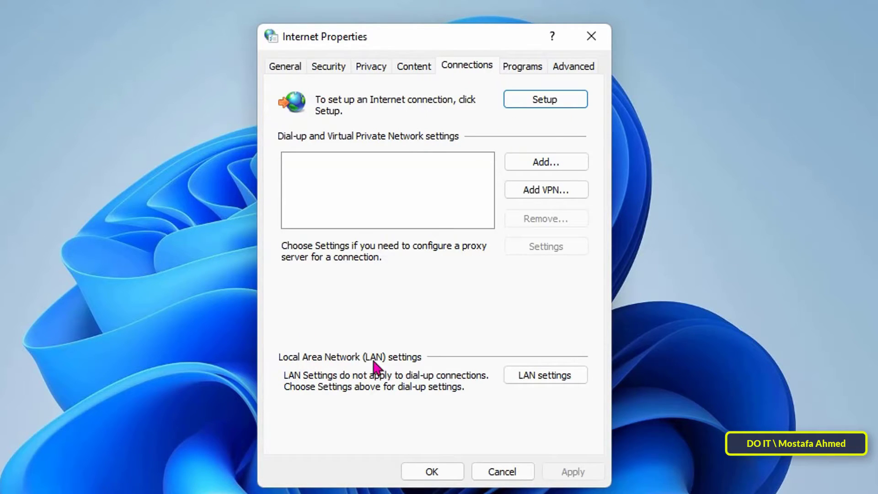
- In LAN settings, enable a proxy server with address 127.0.0.1 and port 80
click(549, 379)
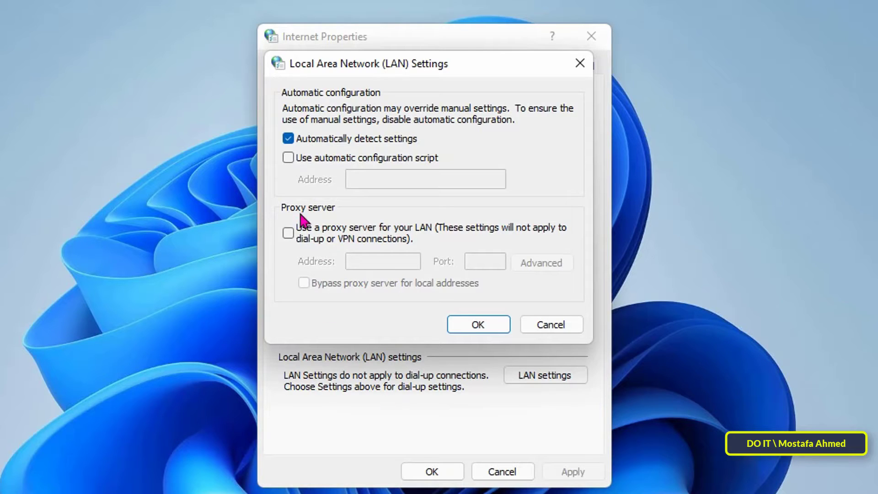
click(288, 233)
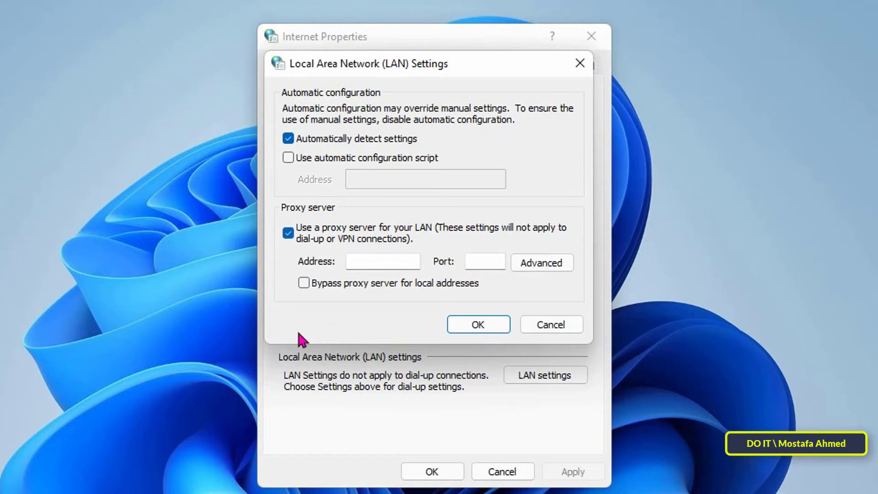
click(374, 262)
text(12)
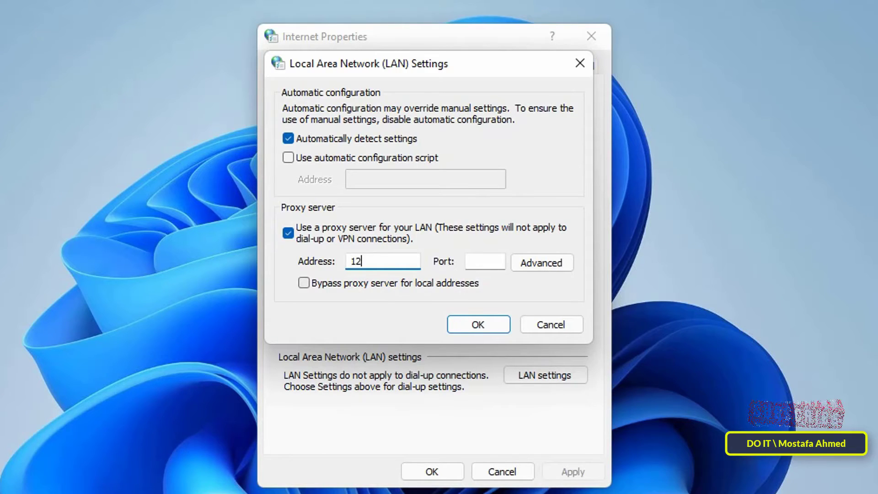
text(7.0.)
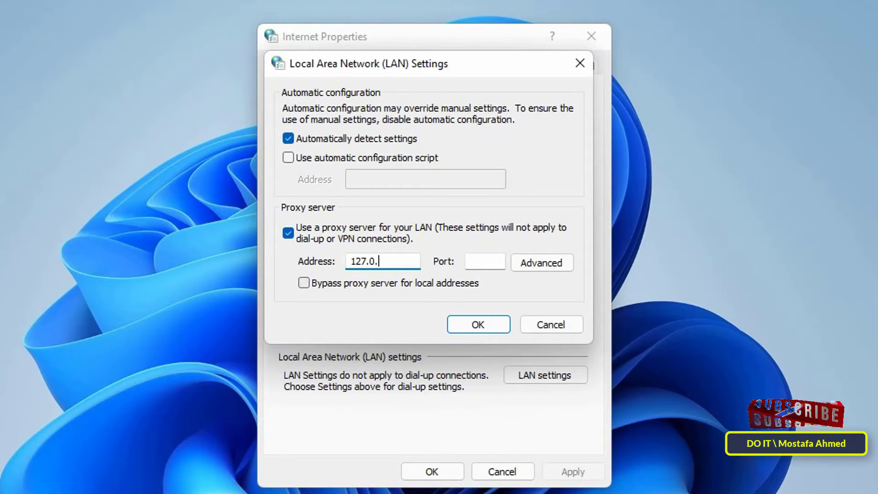
text(0.1)
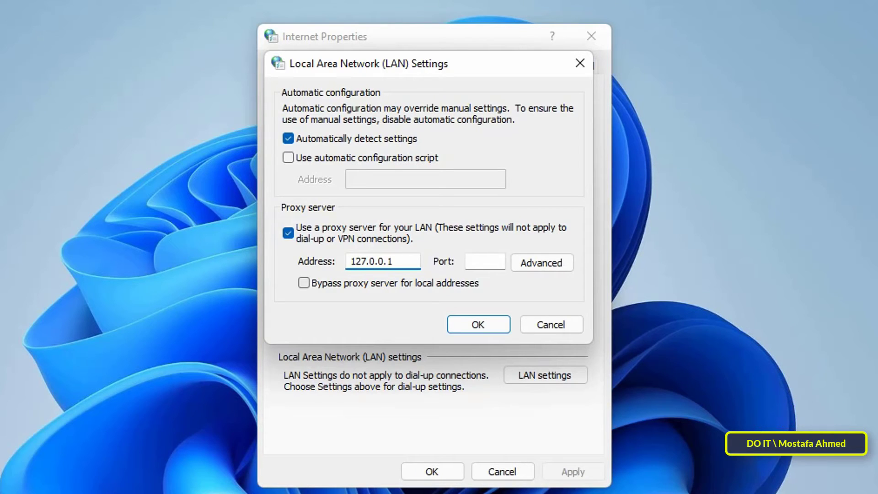
click(476, 259)
text(80)
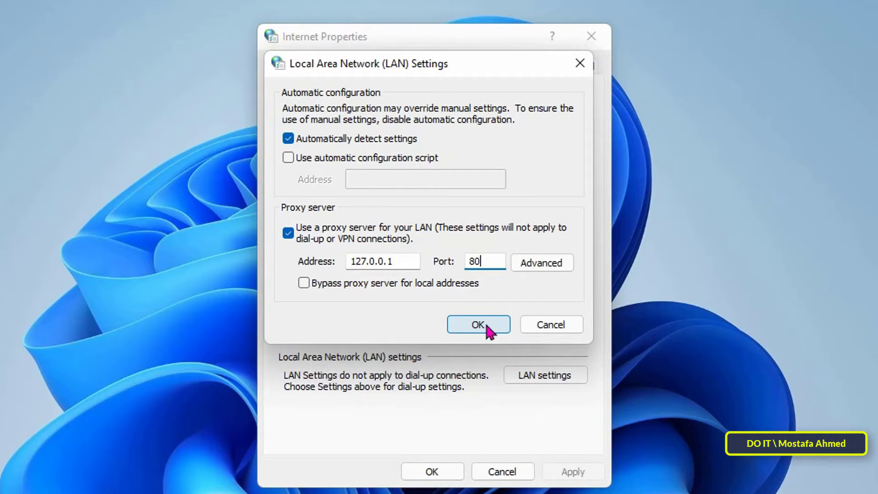
click(541, 263)
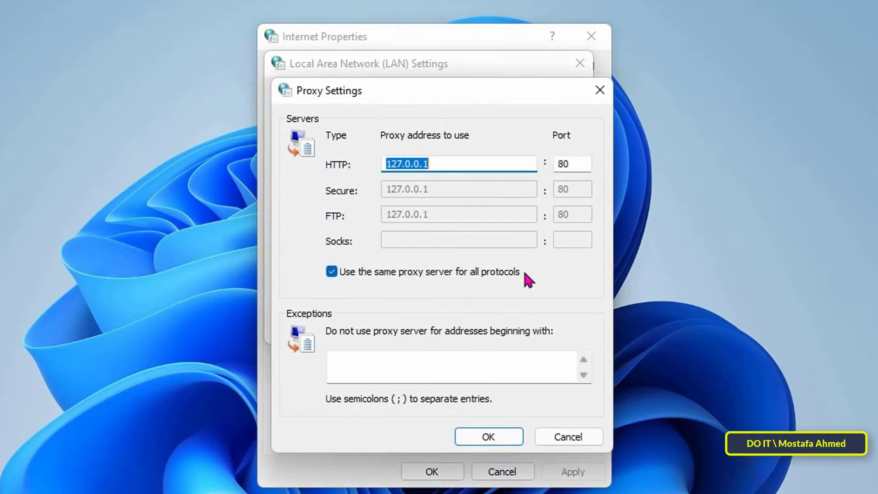
click(380, 365)
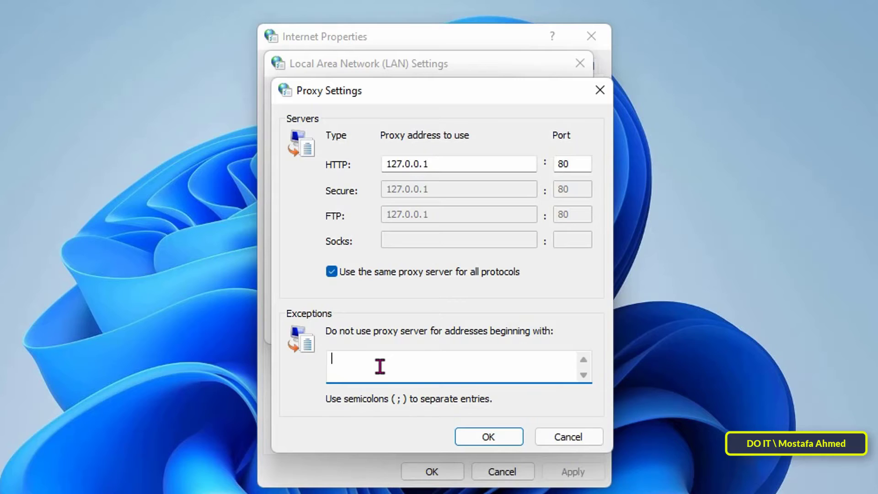
text(www.youtube.com)
text(;www)
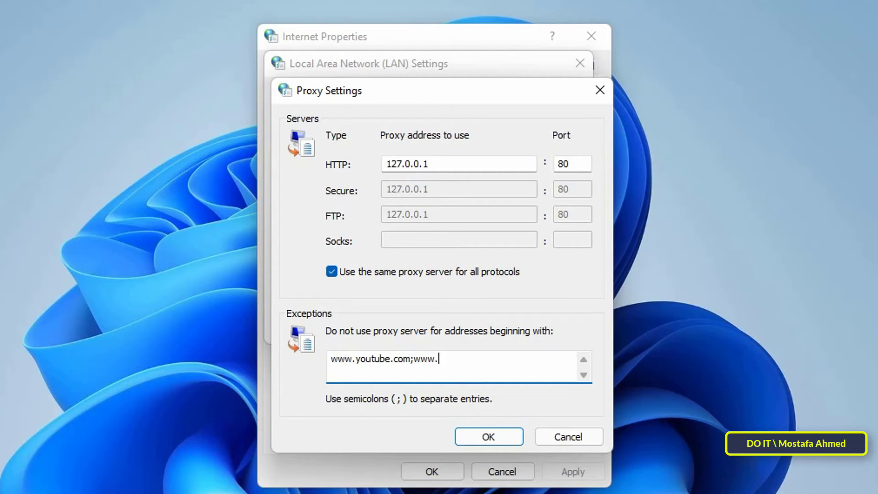
text(.yahoo.com)
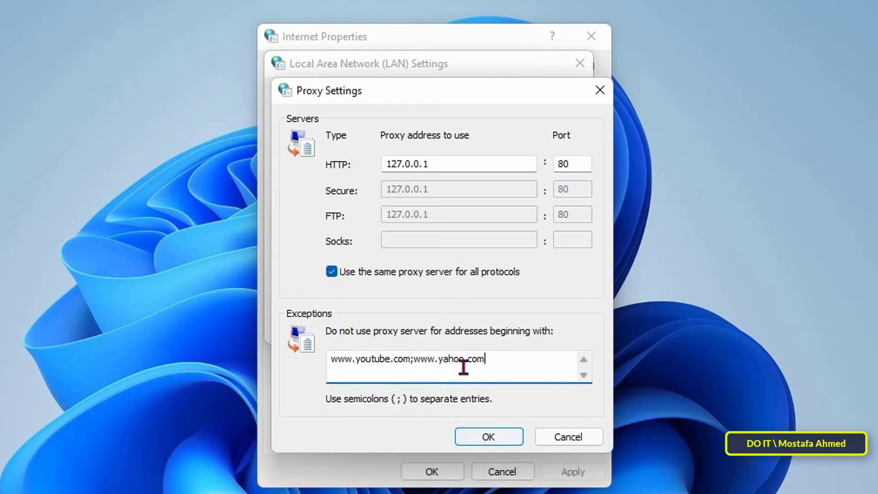
click(415, 359)
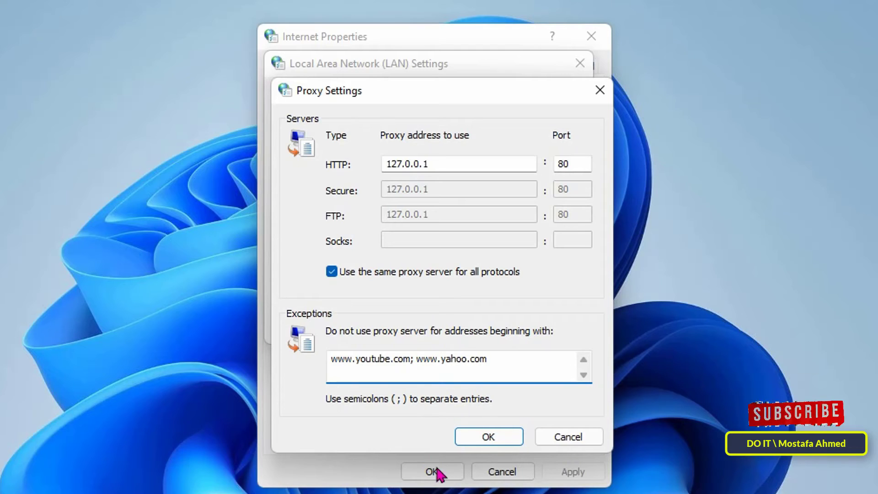
- Save the Proxy Settings, LAN Settings and Internet Properties dialogs and close them
click(525, 360)
click(502, 432)
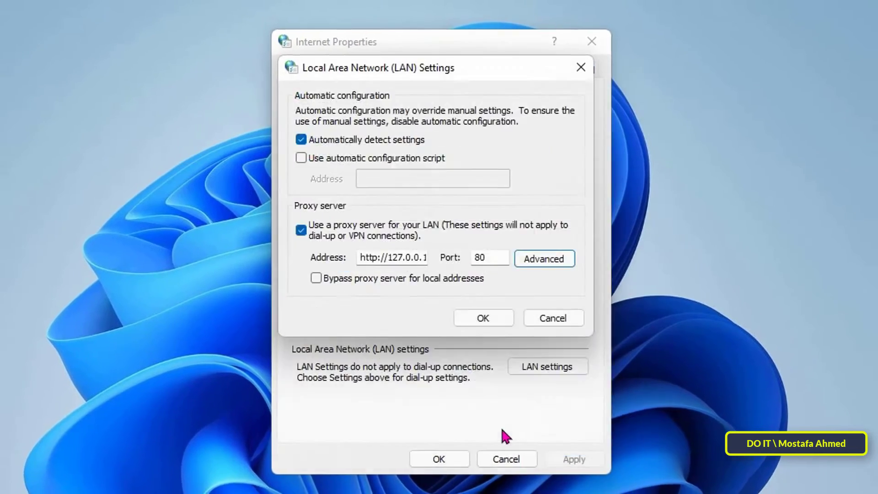
click(487, 326)
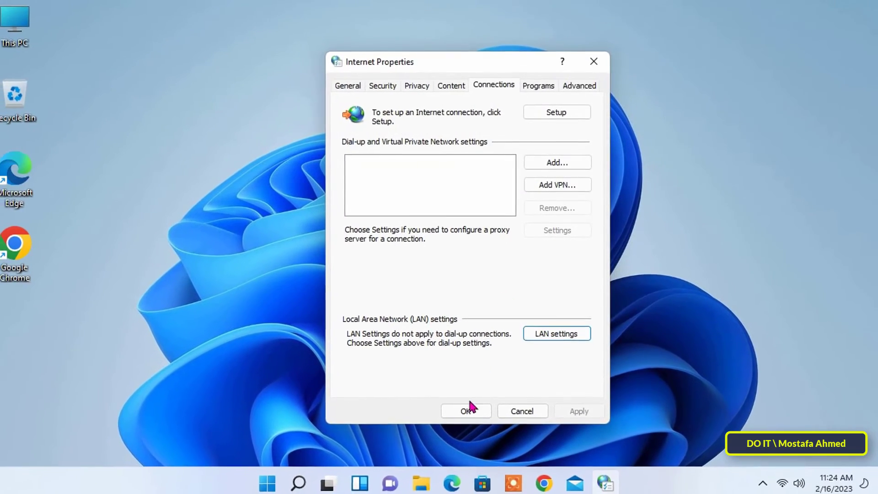
click(461, 419)
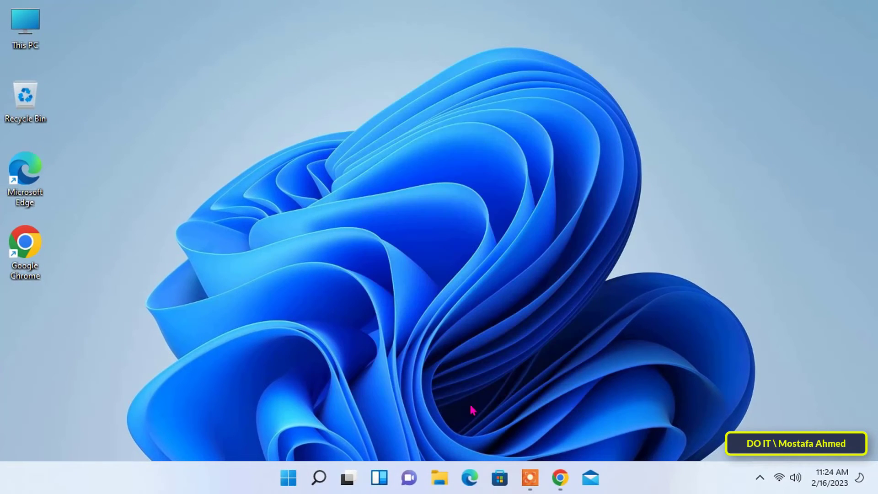
- In Google Chrome, go to google.com and get the ERR_PROXY_CONNECTION_FAILED error
click(561, 477)
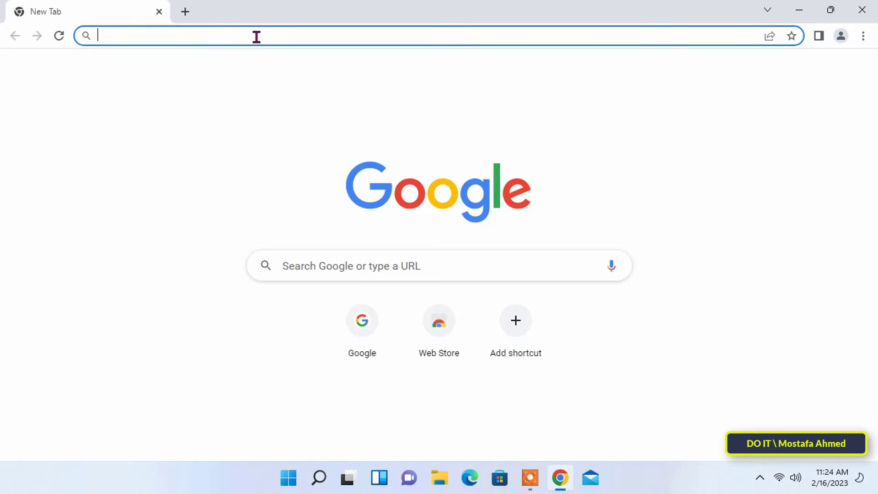
text(g)
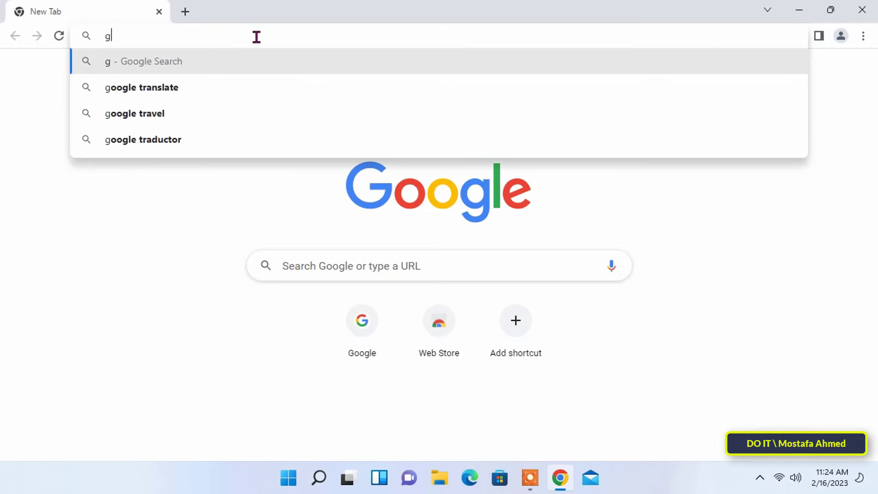
text(oogle)
key(ctrl+Return)
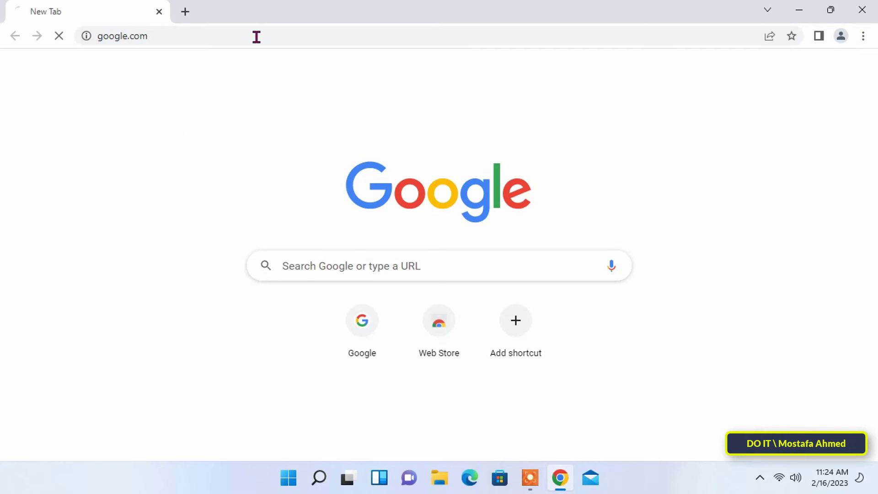
- In a new tab, go to facebook.com and see it blocked by the proxy
click(186, 12)
click(192, 36)
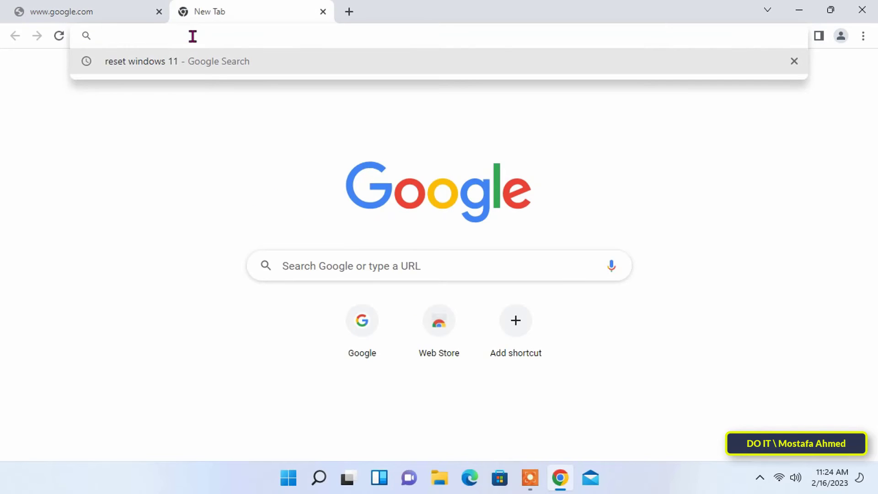
text(faceboo)
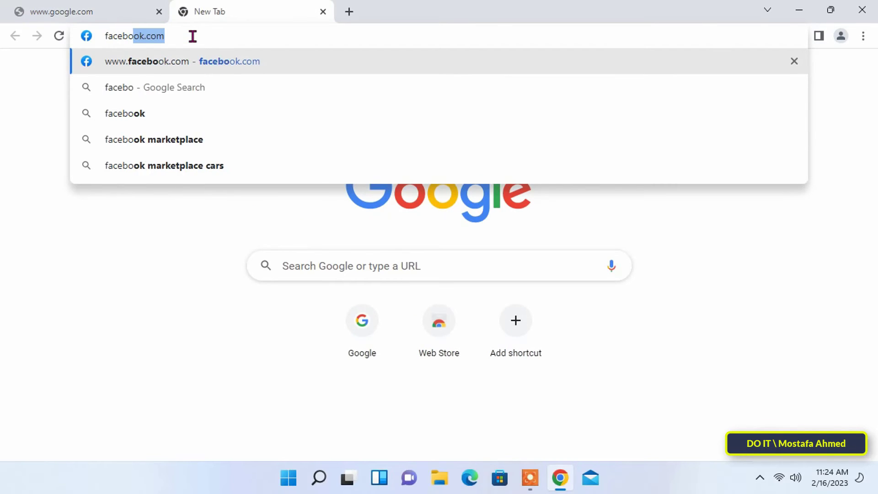
text(k)
key(Return)
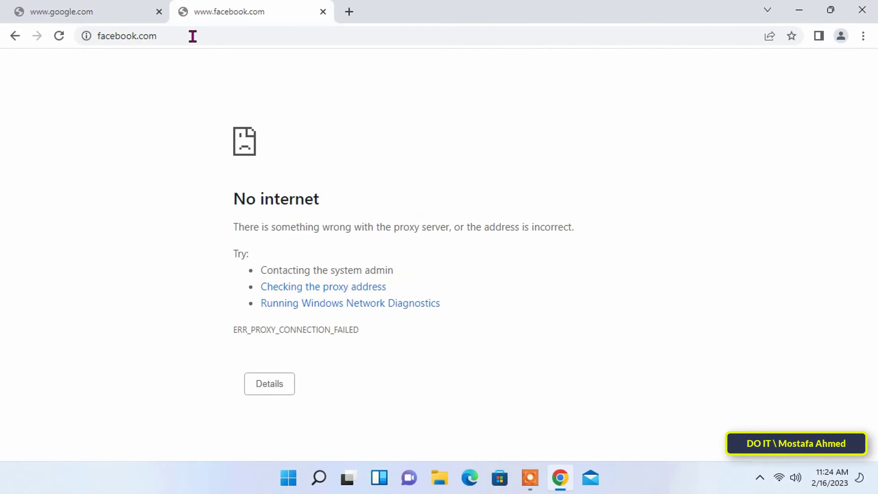
- In another new tab, go to youtube.com and confirm it loads normally
click(348, 12)
text(y)
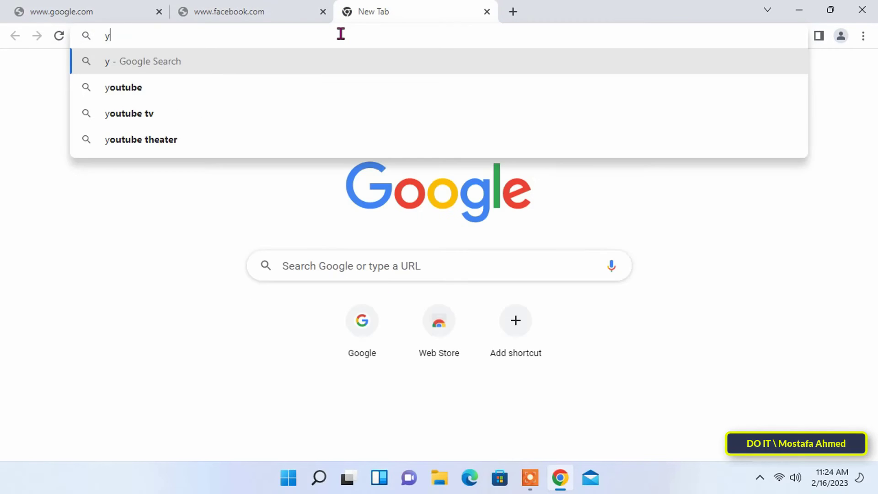
text(outube)
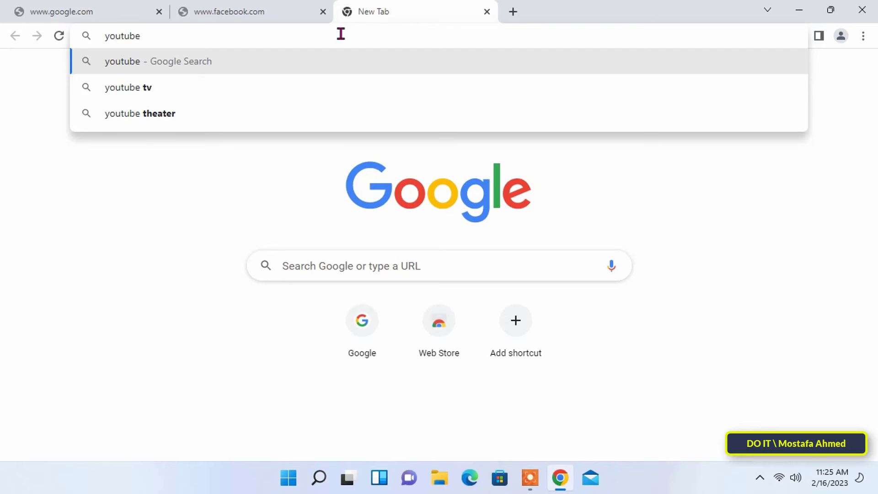
key(Return)
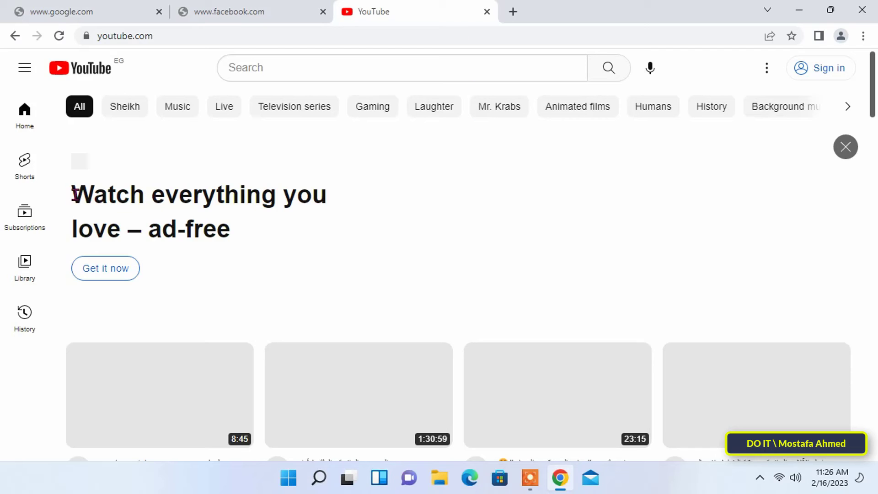
drag(72, 193, 337, 224)
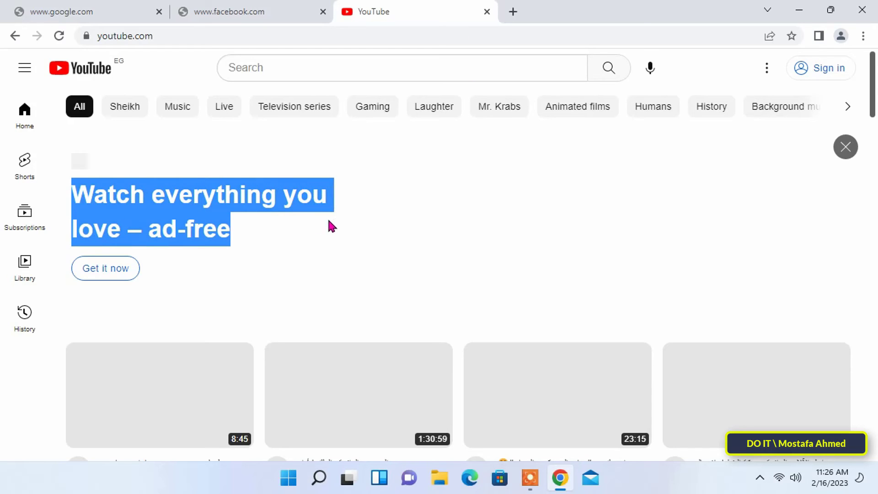